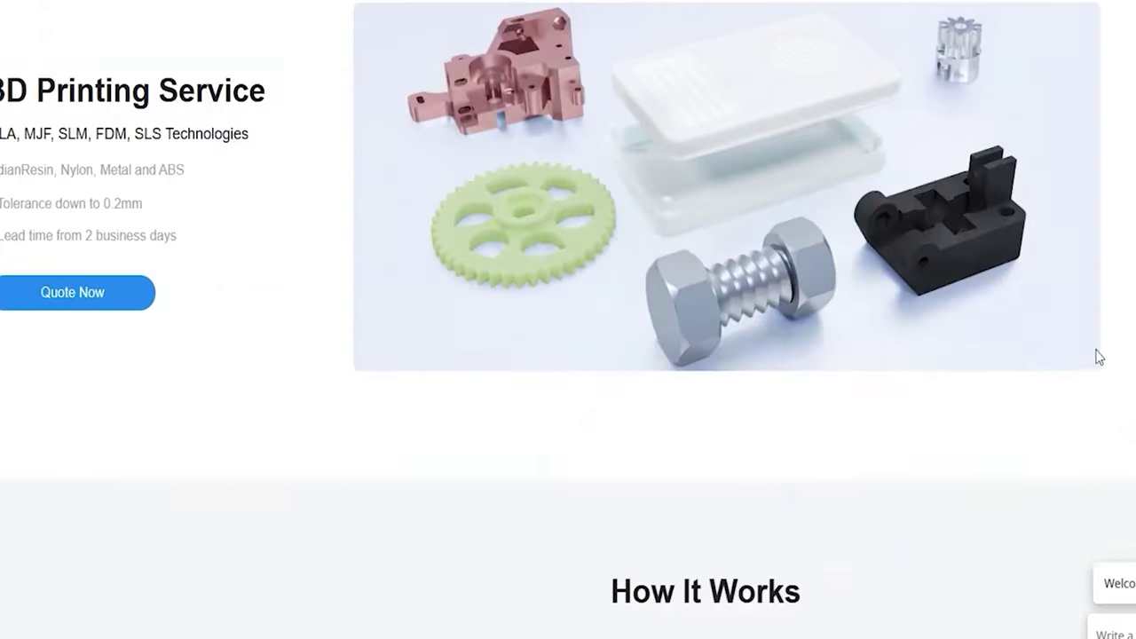
Start a 3D printing quote and upload 'Directed Tech Placement Tool - Low Profile.stl'.
{"action": "scroll", "coordinate": [1098, 357], "scroll_direction": "down", "scroll_amount": 2}
{"action": "scroll", "coordinate": [1095, 363], "scroll_direction": "down", "scroll_amount": 5}
{"action": "scroll", "coordinate": [1101, 373], "scroll_direction": "down", "scroll_amount": 5}
{"action": "scroll", "coordinate": [1100, 373], "scroll_direction": "down", "scroll_amount": 4}
{"action": "scroll", "coordinate": [1098, 366], "scroll_direction": "down", "scroll_amount": 3}
{"action": "scroll", "coordinate": [1100, 373], "scroll_direction": "down", "scroll_amount": 5}
{"action": "left_click", "coordinate": [863, 552]}
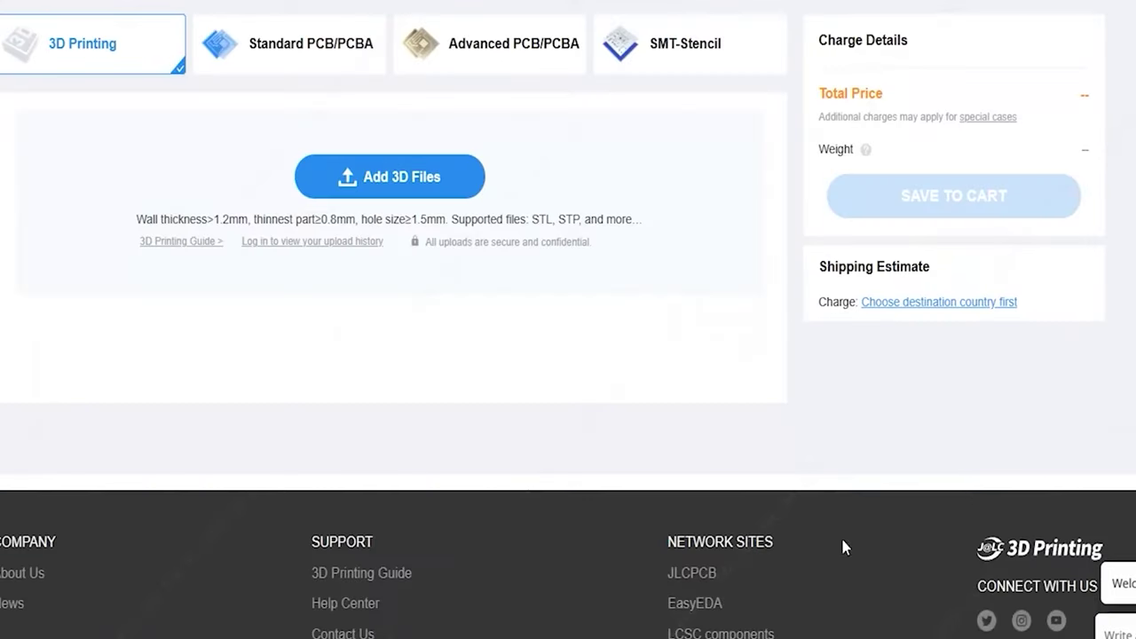
{"action": "left_click", "coordinate": [430, 178]}
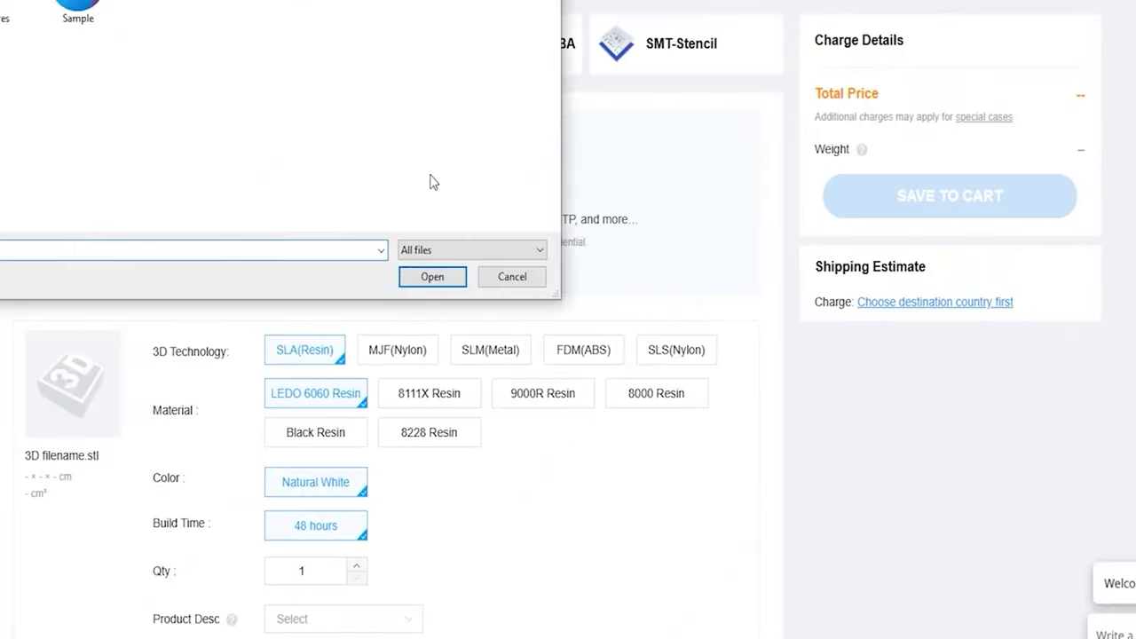
{"action": "left_click", "coordinate": [416, 280]}
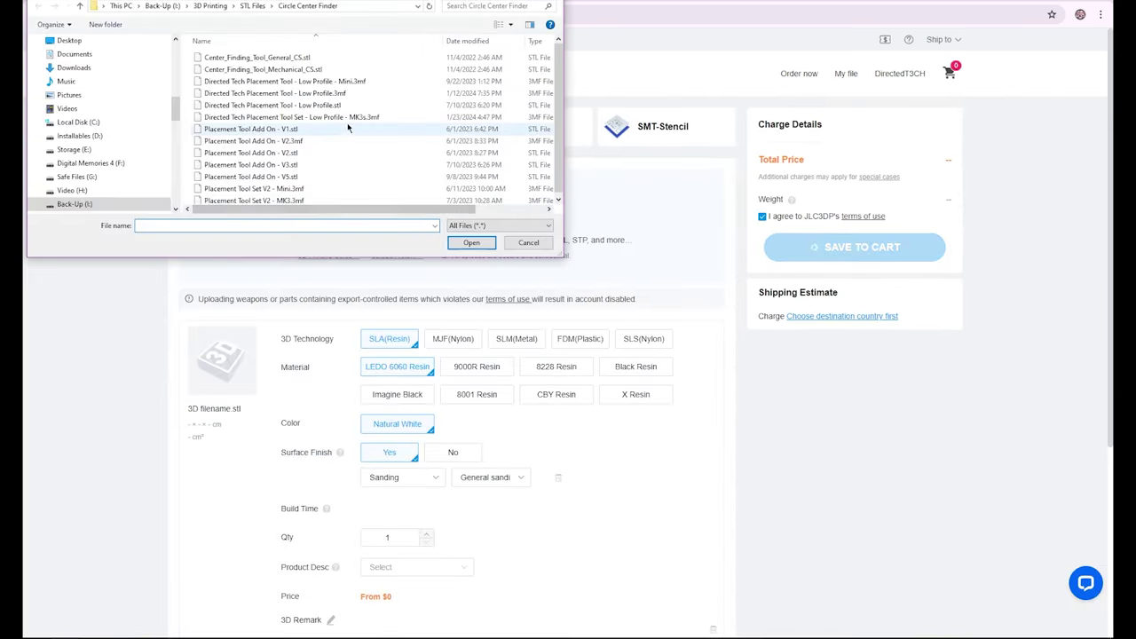
{"action": "double_click", "coordinate": [341, 106]}
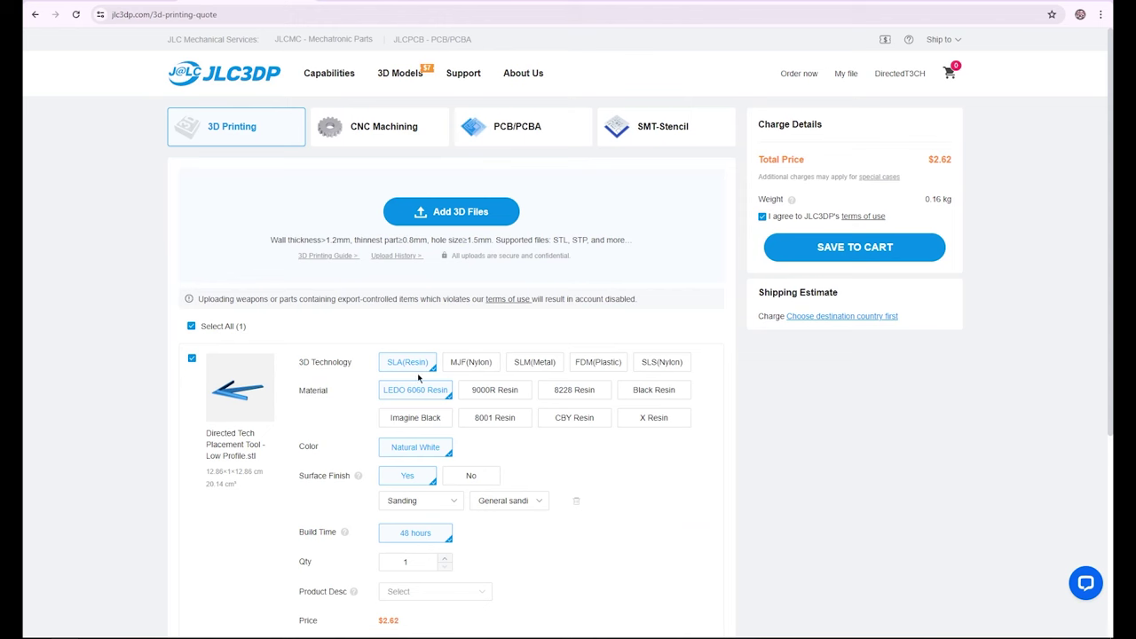
Switch to transparent 8001 Resin; set description to other > others, 'Laser Engraving Tool'.
{"action": "left_click", "coordinate": [517, 422]}
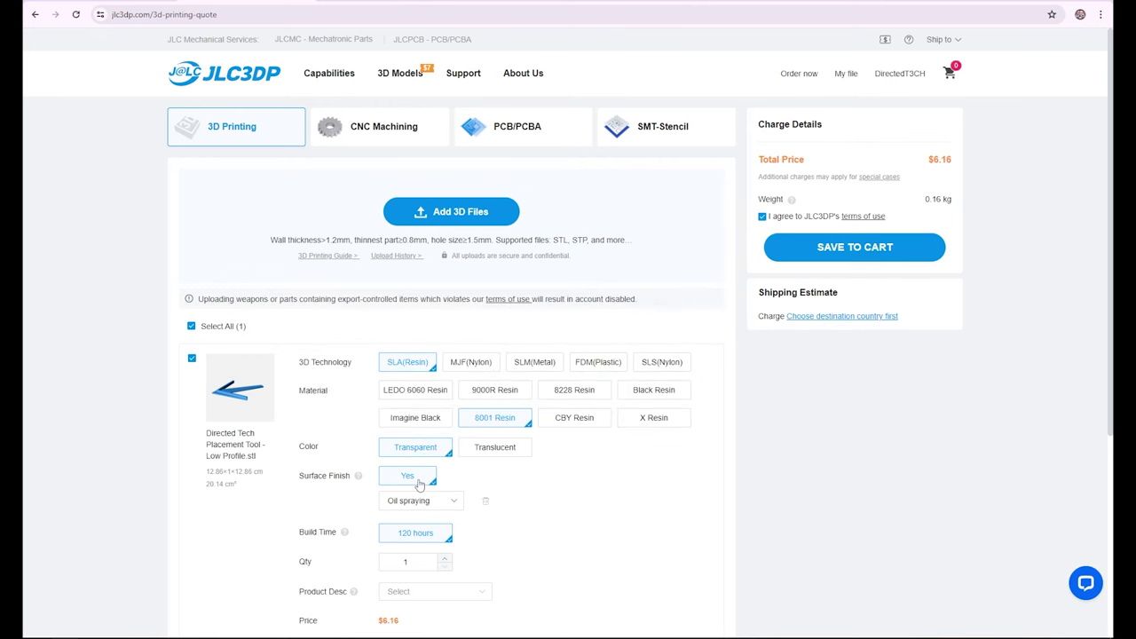
{"action": "scroll", "coordinate": [423, 512], "scroll_direction": "down", "scroll_amount": 1}
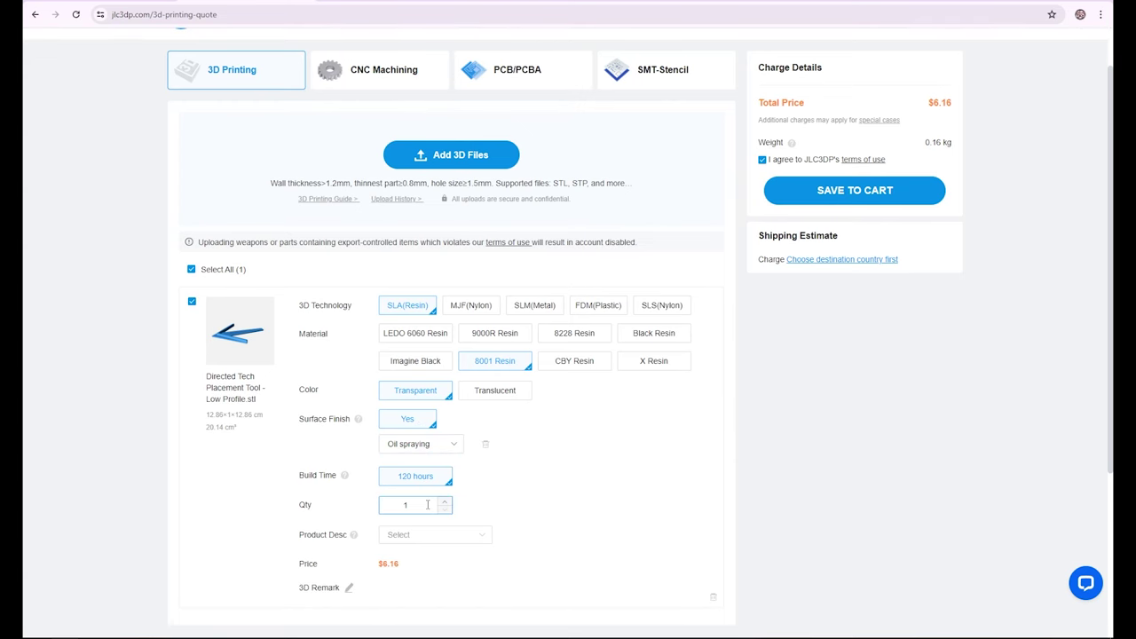
{"action": "left_click", "coordinate": [435, 536]}
{"action": "scroll", "coordinate": [455, 484], "scroll_direction": "down", "scroll_amount": 1}
{"action": "left_click", "coordinate": [452, 502]}
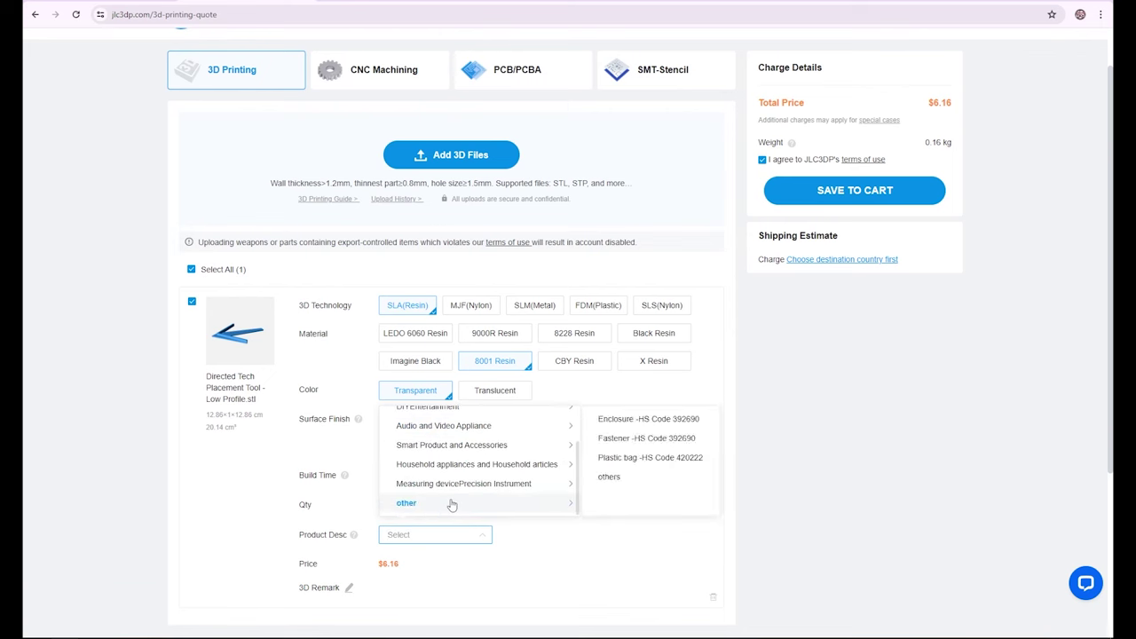
{"action": "left_click", "coordinate": [604, 491]}
{"action": "left_click", "coordinate": [598, 533]}
{"action": "type", "text": "Laser Engraving Tool"}
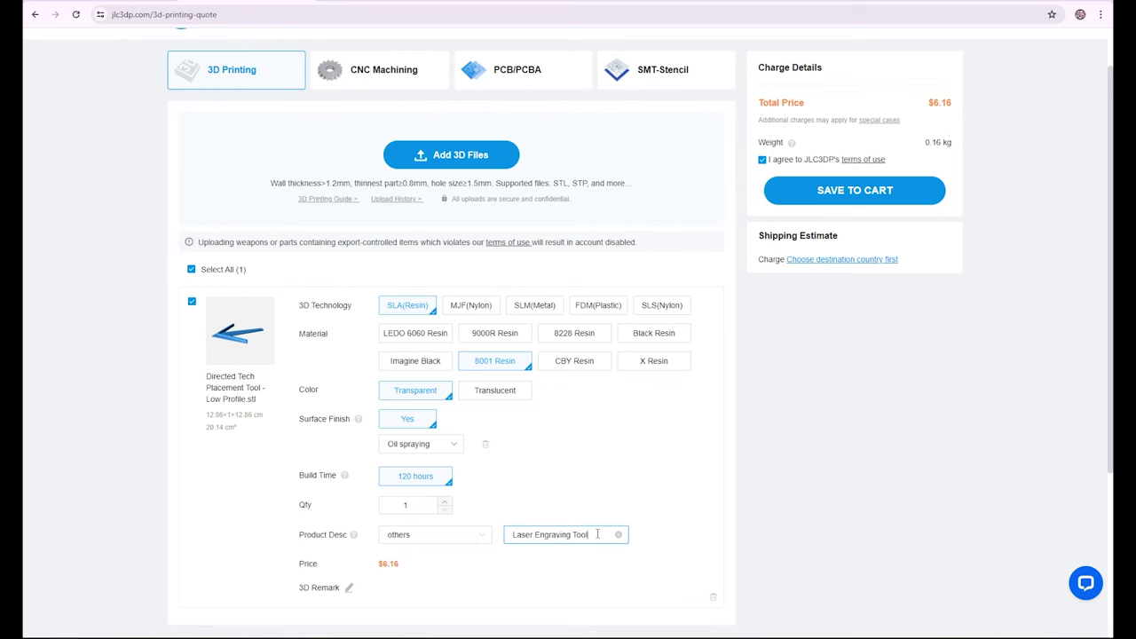
Add the $6.16 resin part to the cart and proceed to secure checkout.
{"action": "left_click", "coordinate": [860, 197]}
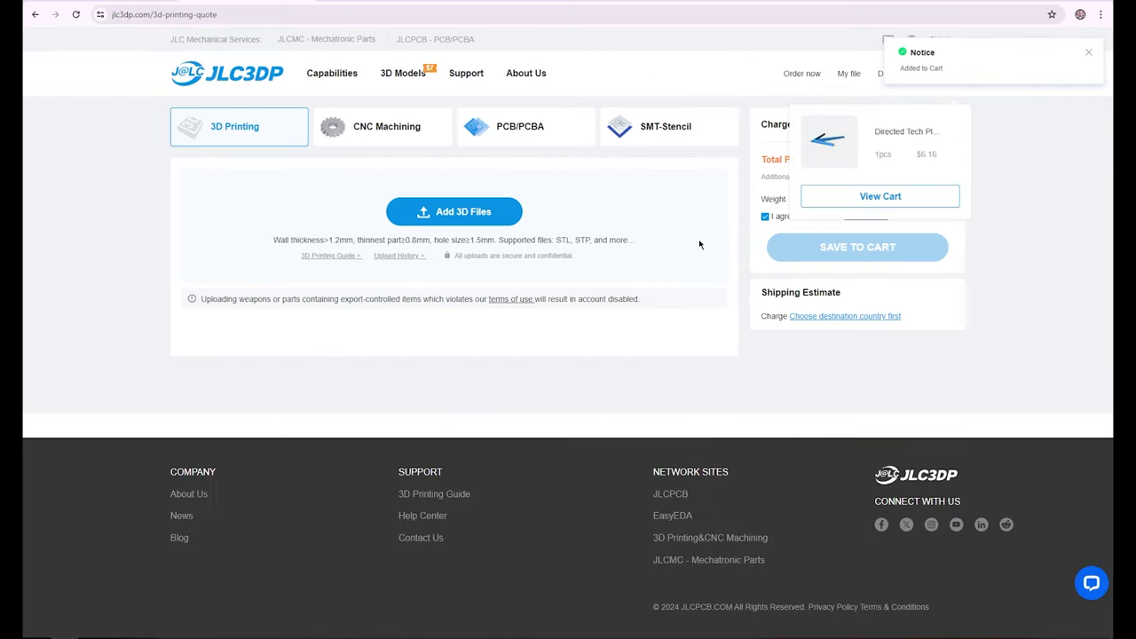
{"action": "left_click", "coordinate": [845, 196]}
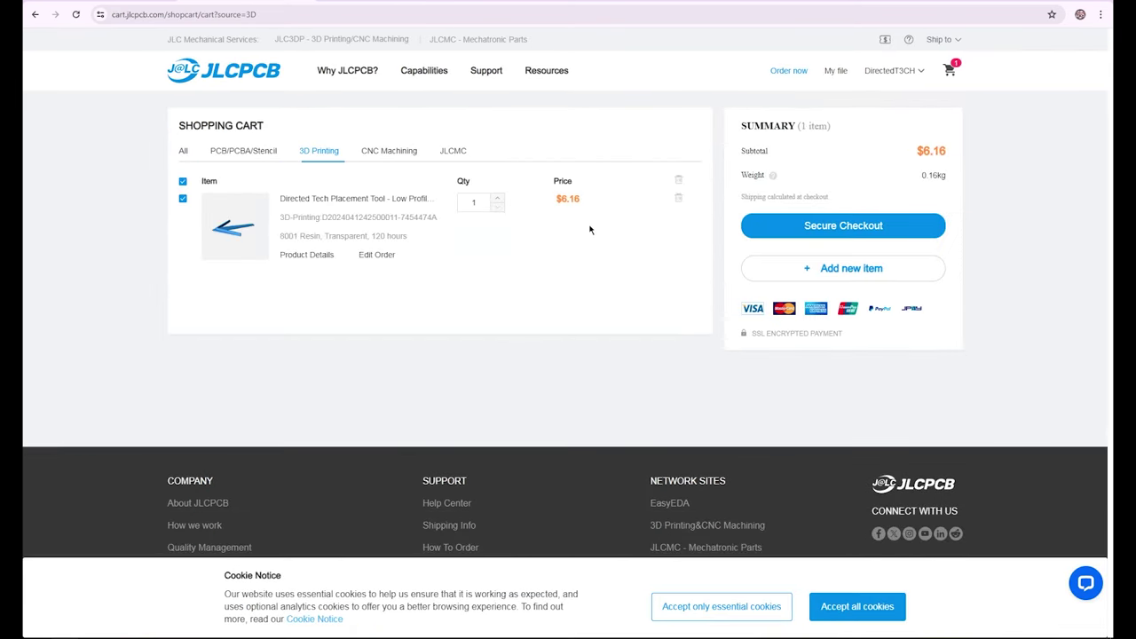
{"action": "left_click", "coordinate": [828, 229]}
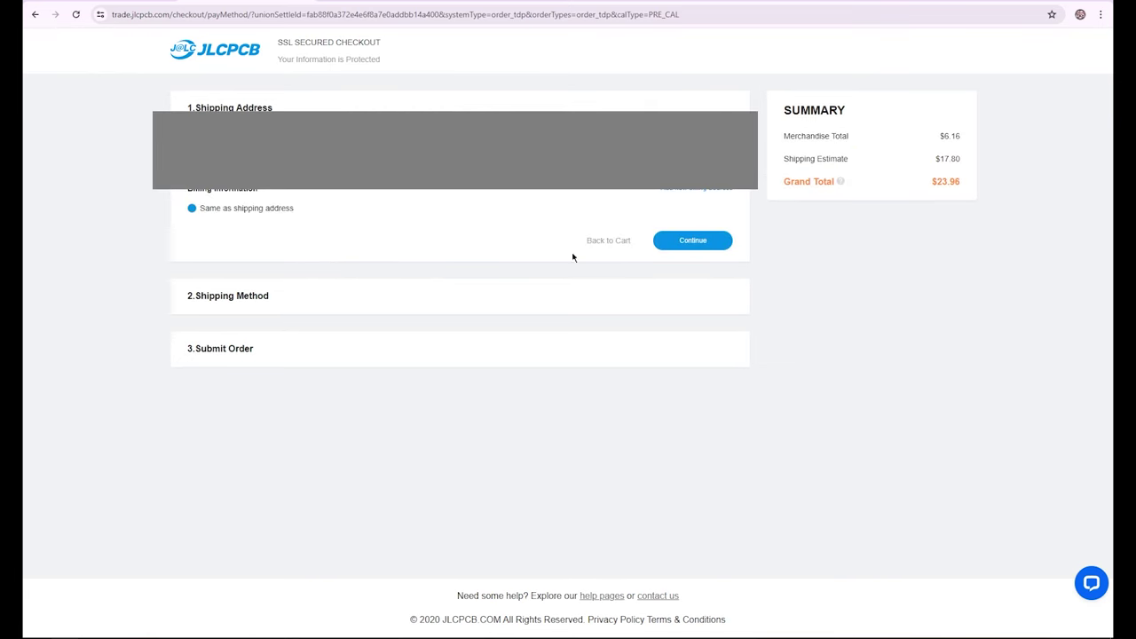
Confirm the shipping address and review the shipping options.
{"action": "left_click", "coordinate": [680, 241]}
{"action": "scroll", "coordinate": [448, 249], "scroll_direction": "down", "scroll_amount": 2}
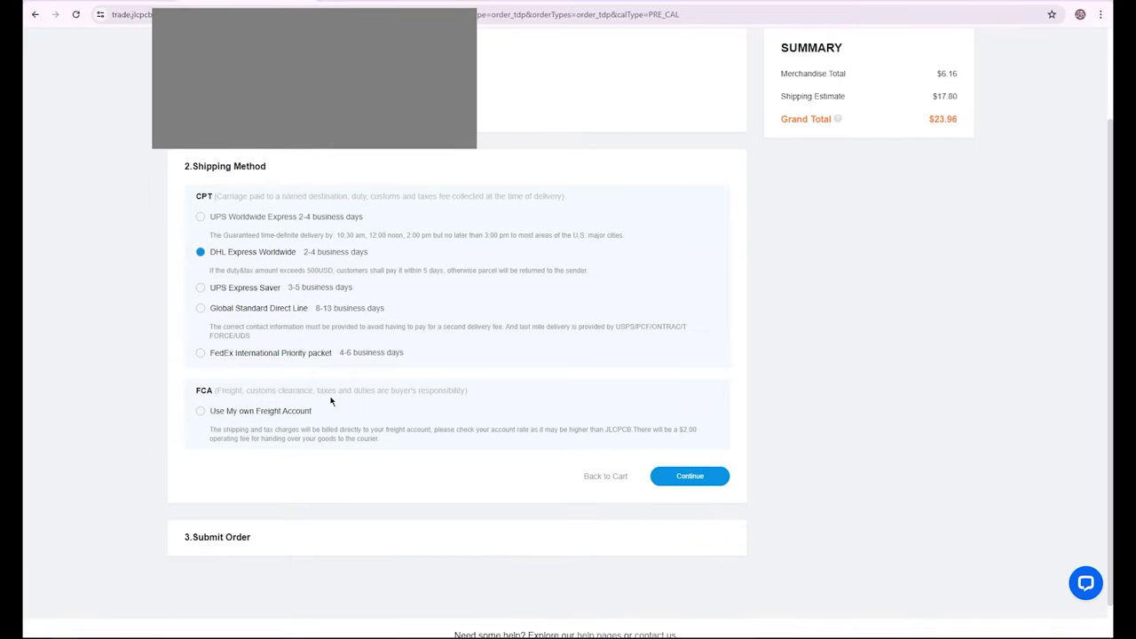
{"action": "scroll", "coordinate": [631, 248], "scroll_direction": "up", "scroll_amount": 2}
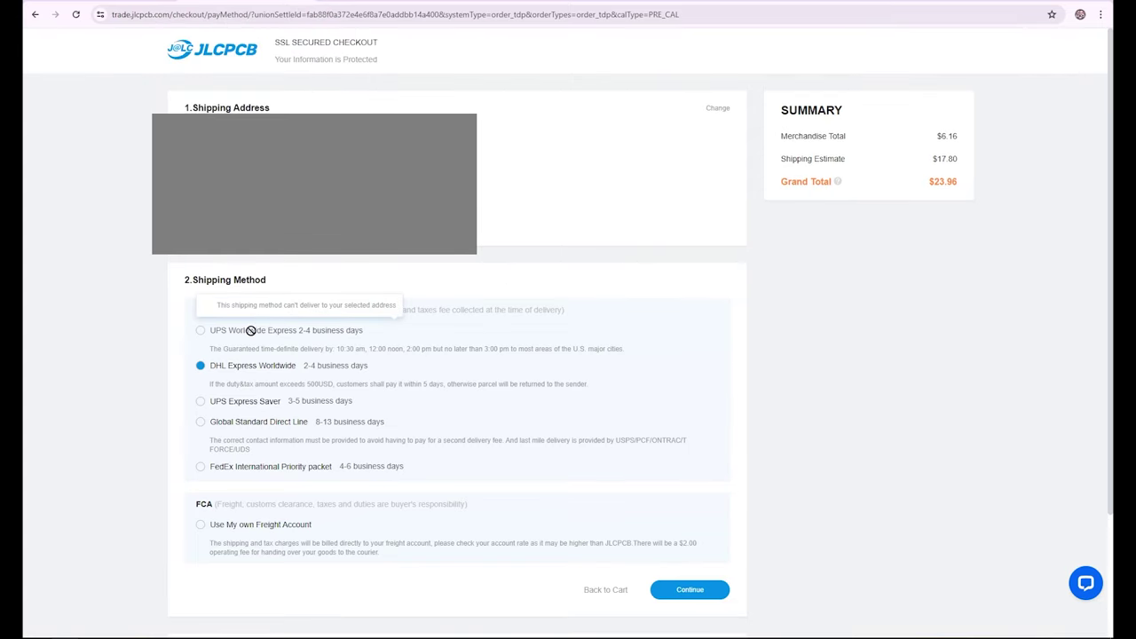
Compare UPS, FedEx and own-account prices, then choose Global Standard Direct Line shipping.
{"action": "mouse_move", "coordinate": [201, 217]}
{"action": "left_click", "coordinate": [201, 402]}
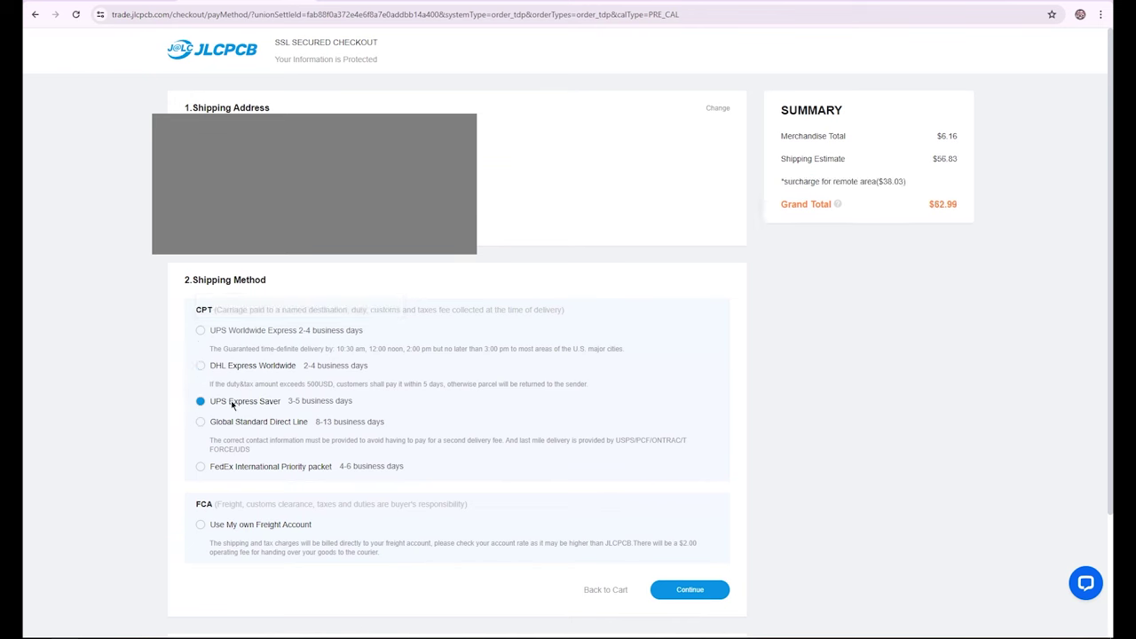
{"action": "left_click", "coordinate": [199, 423]}
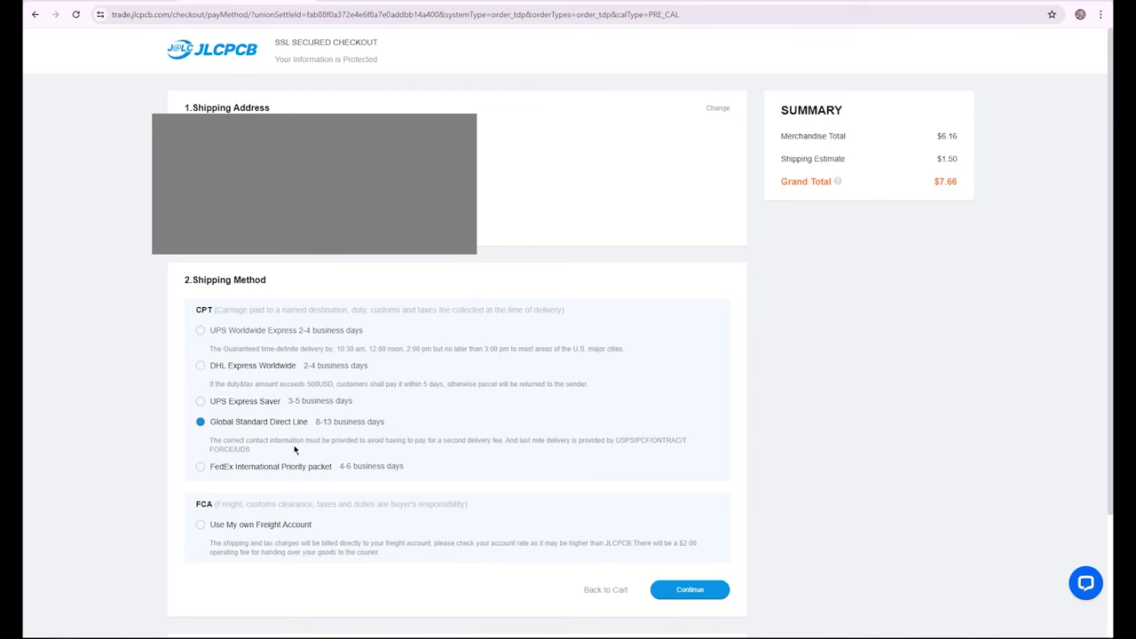
{"action": "left_click", "coordinate": [201, 466]}
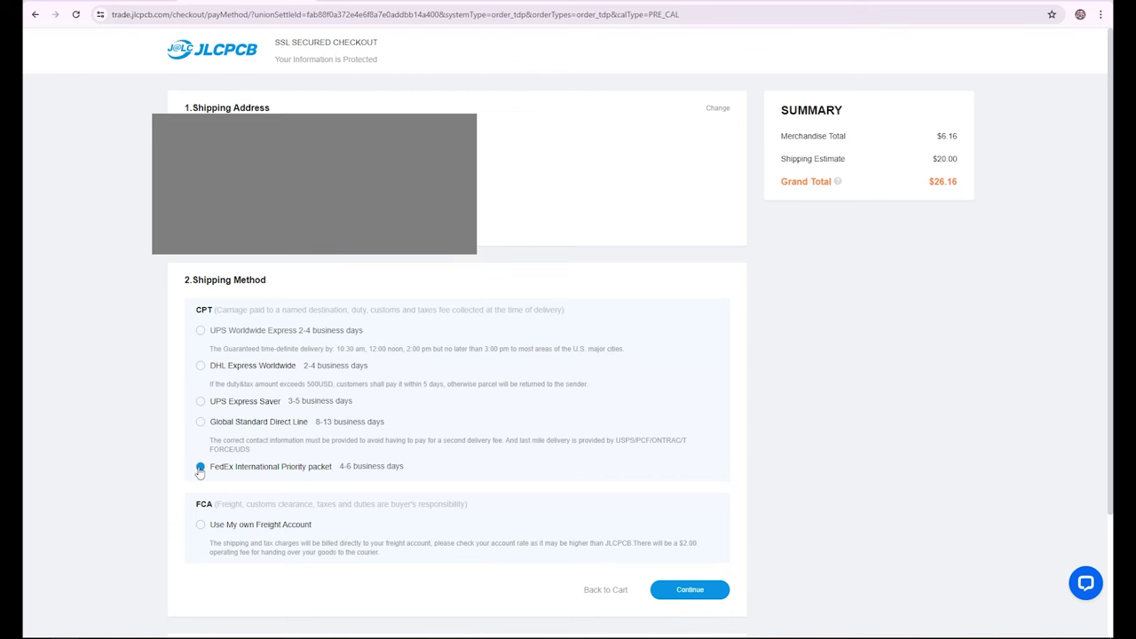
{"action": "left_click", "coordinate": [201, 525]}
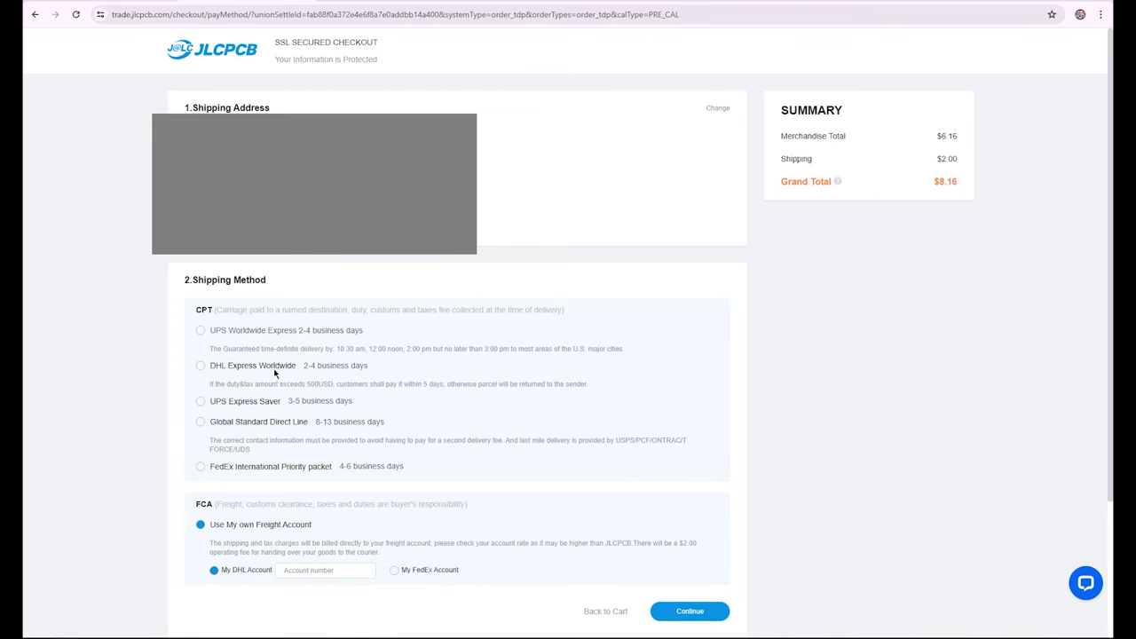
{"action": "left_click", "coordinate": [199, 422]}
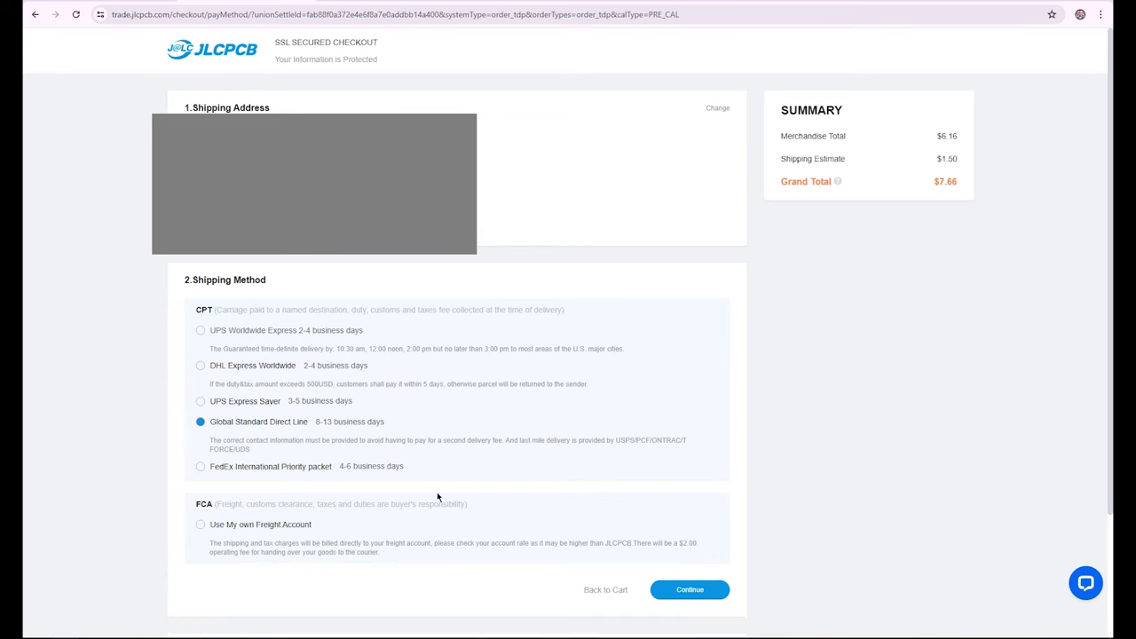
{"action": "left_click", "coordinate": [690, 593]}
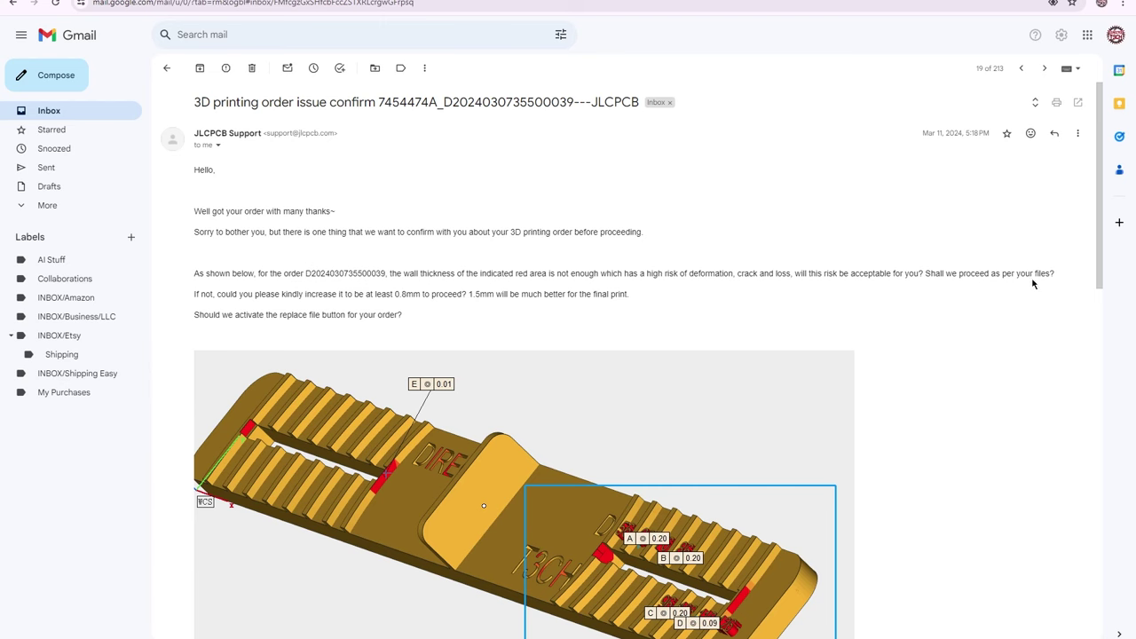
{"action": "scroll", "coordinate": [697, 263], "scroll_direction": "down", "scroll_amount": 1}
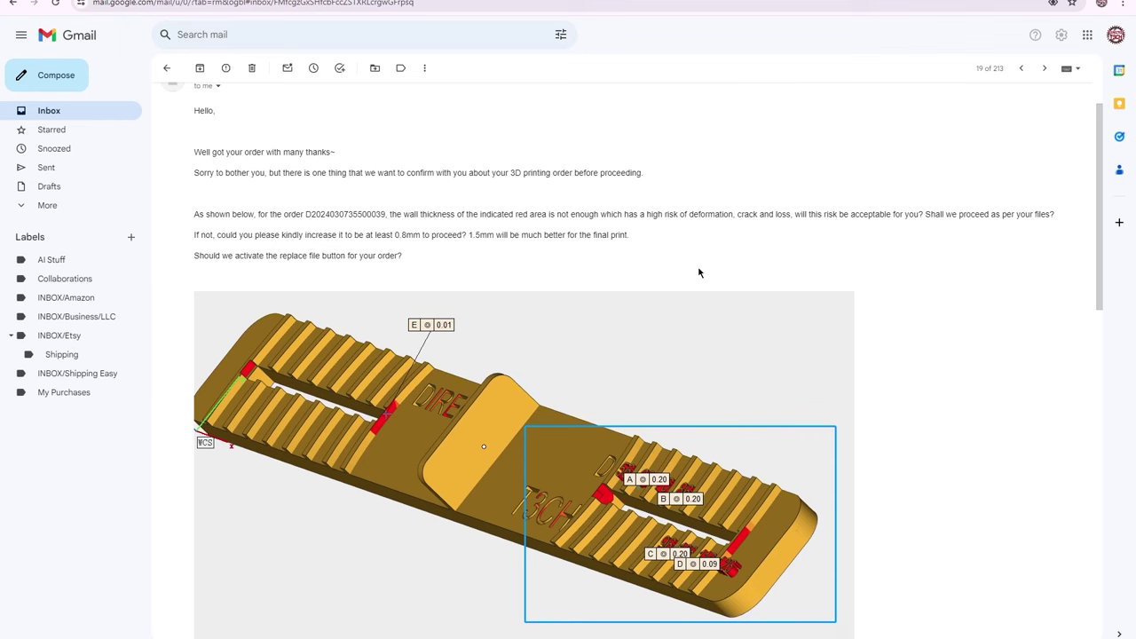
{"action": "scroll", "coordinate": [698, 269], "scroll_direction": "up", "scroll_amount": 1}
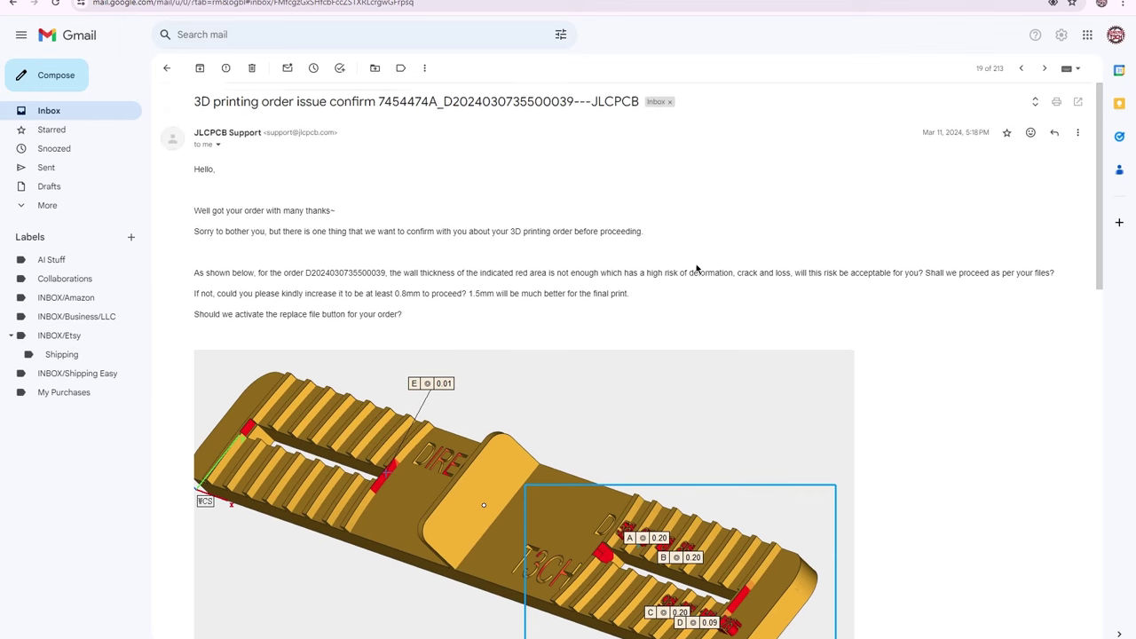
{"action": "scroll", "coordinate": [602, 233], "scroll_direction": "down", "scroll_amount": 5}
{"action": "scroll", "coordinate": [593, 231], "scroll_direction": "up", "scroll_amount": 5}
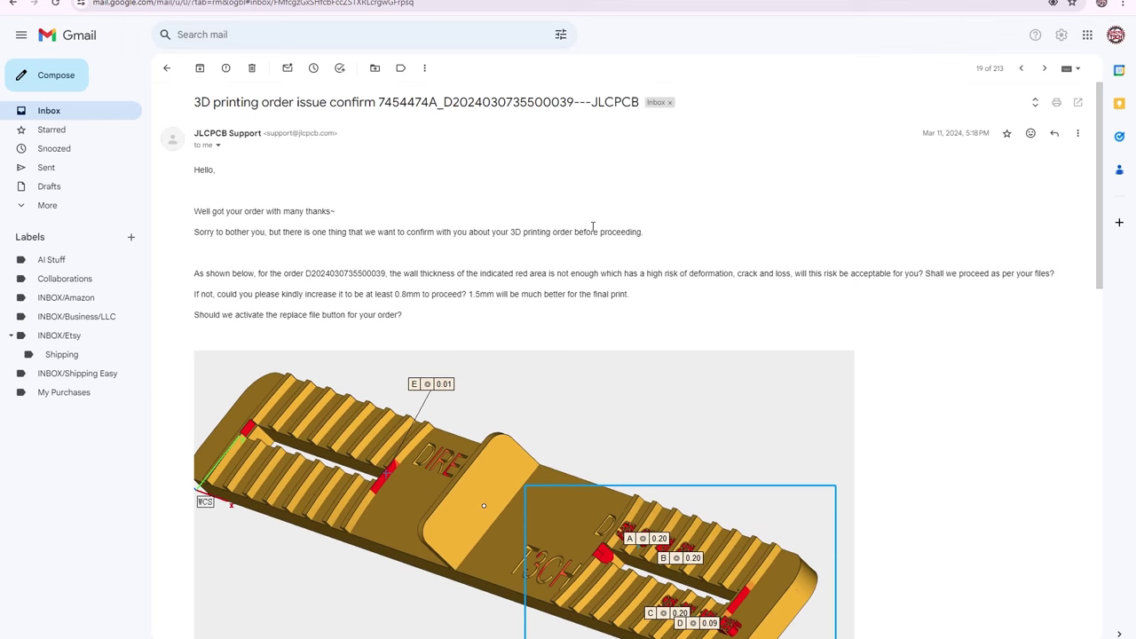